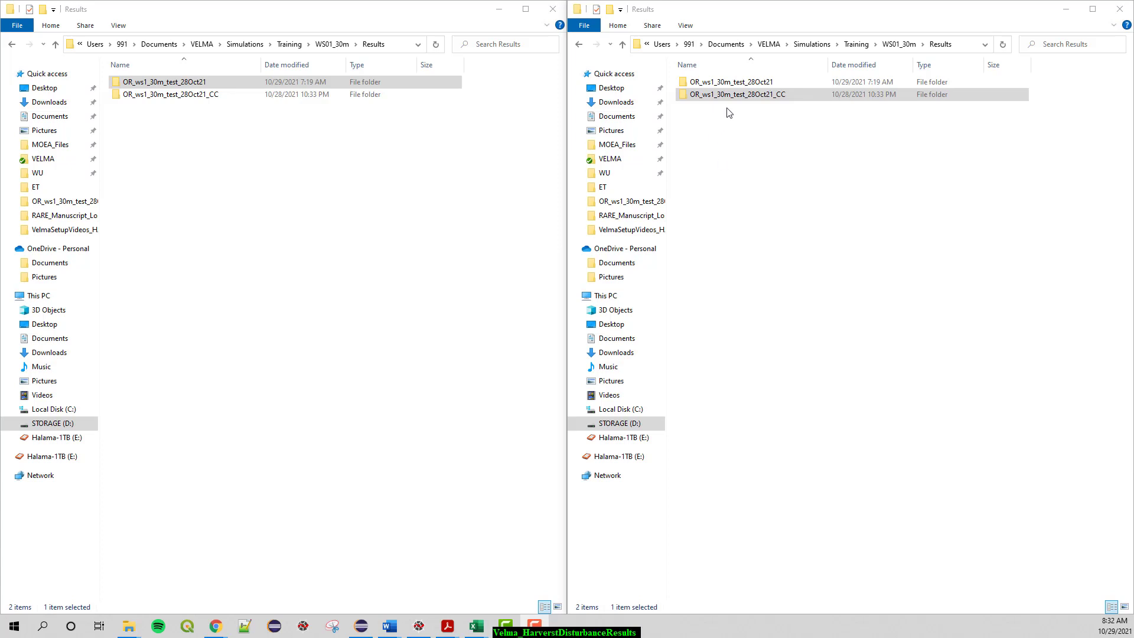
# - View the contents of the OR_ws1_30m_test_28Oct21 baseline results folder and return to the Results folder
pyautogui.click(794, 93)
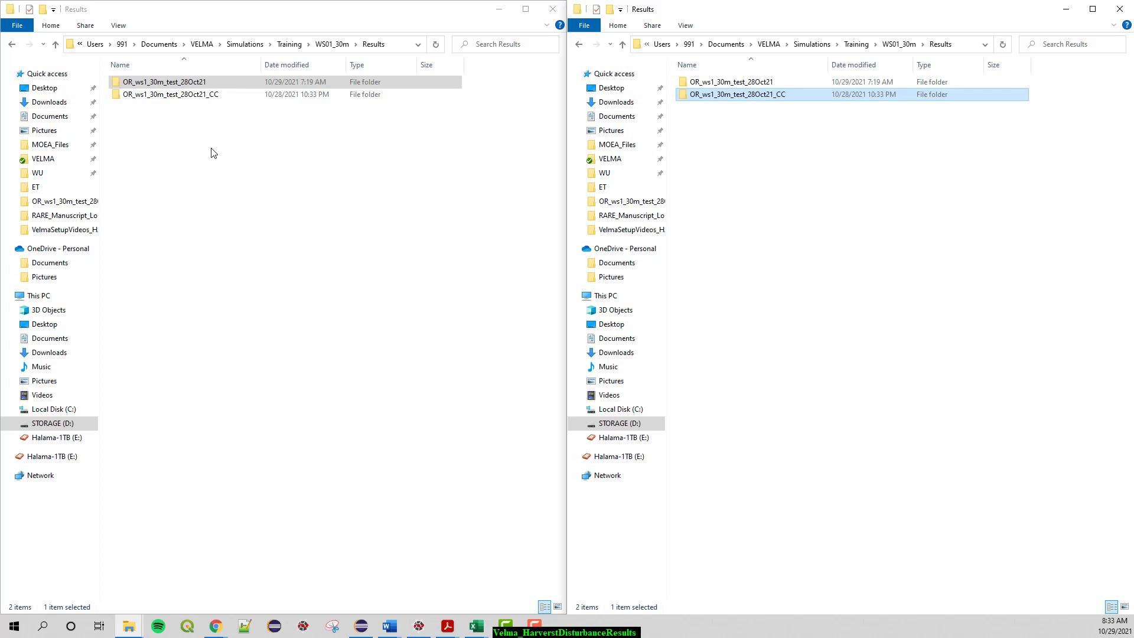
pyautogui.click(168, 84)
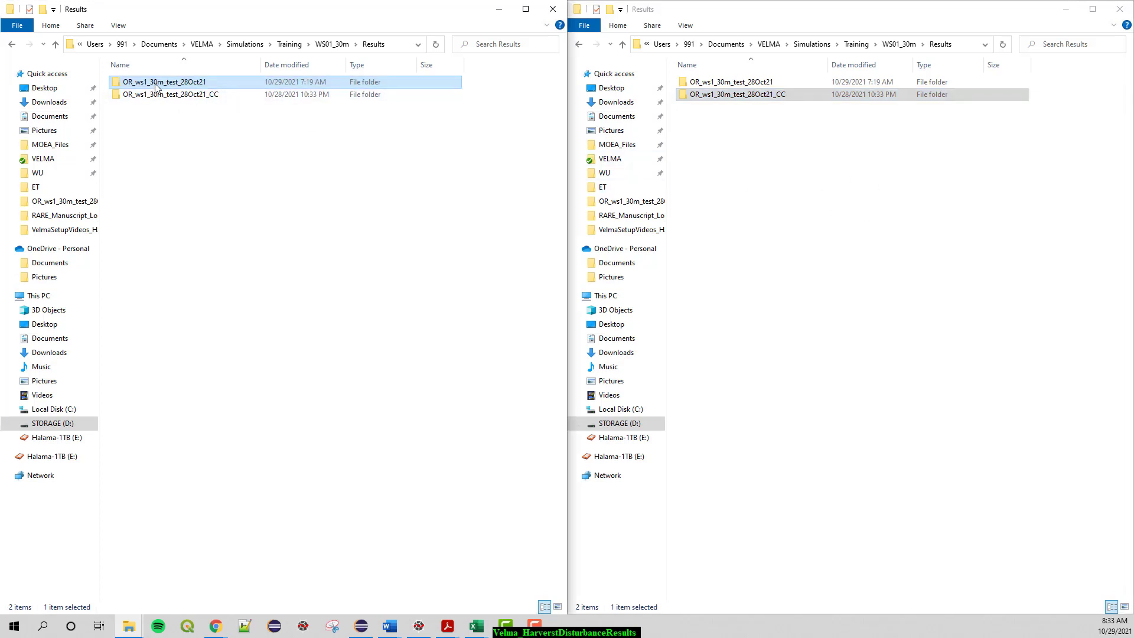
pyautogui.doubleClick(180, 84)
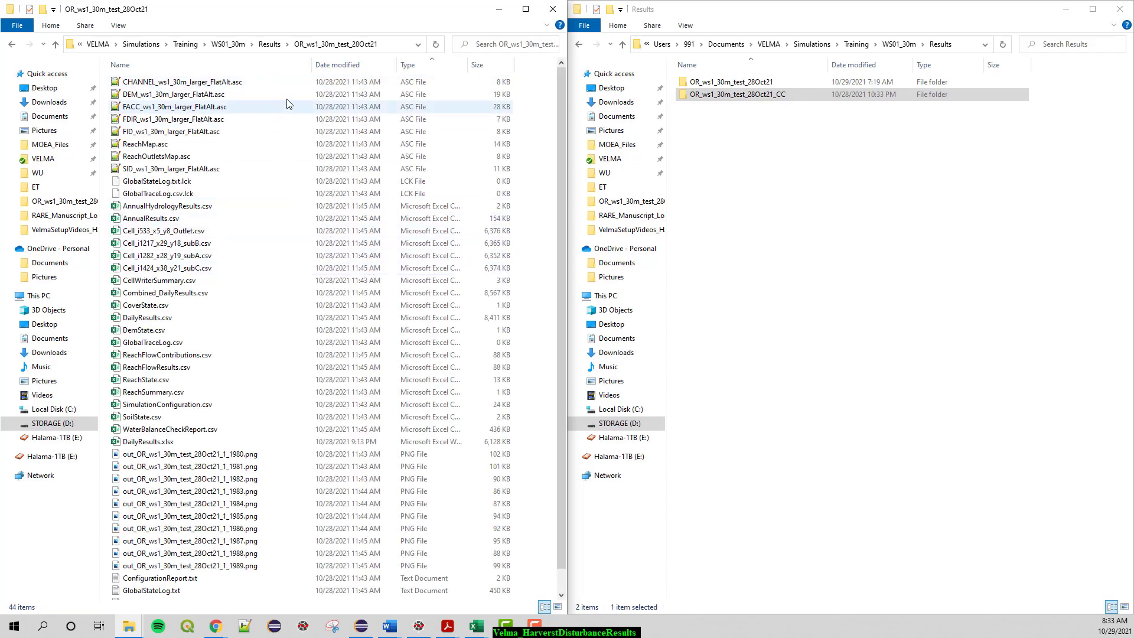
pyautogui.click(270, 44)
# - Open the 1980 output image from the OR_ws1_30m_test_28Oct21_CC results folder
pyautogui.click(767, 96)
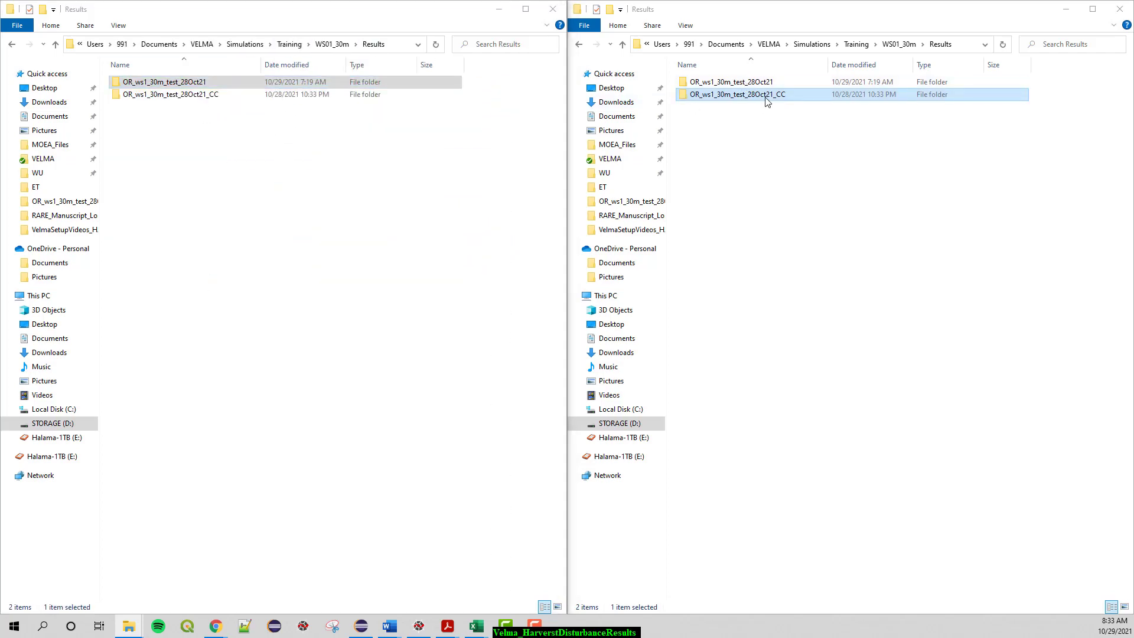
pyautogui.doubleClick(777, 96)
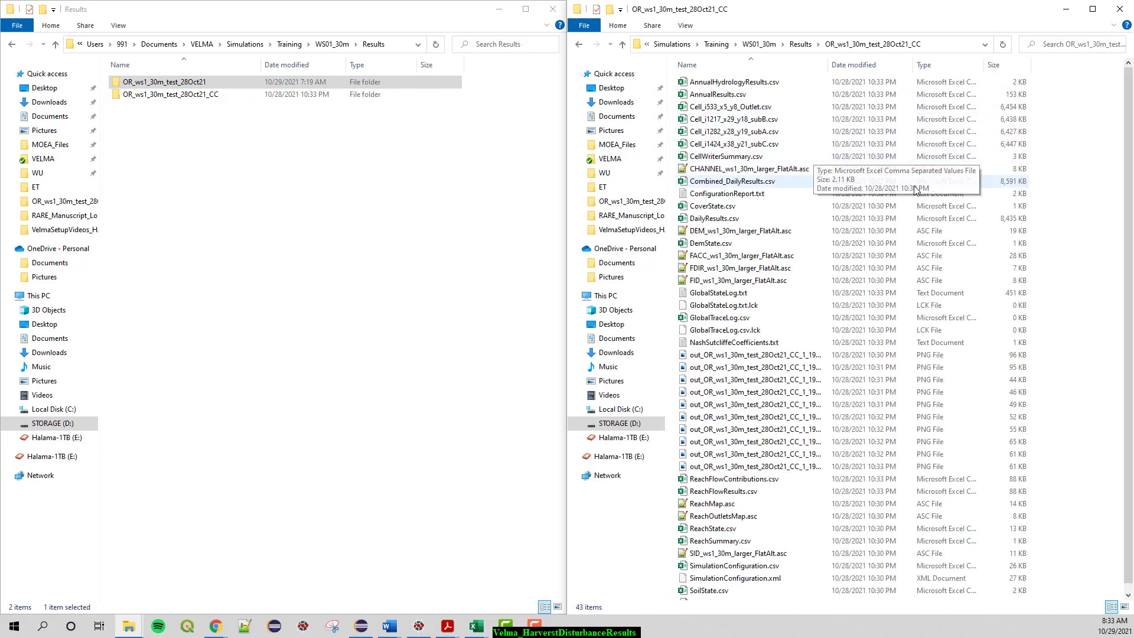
pyautogui.doubleClick(778, 356)
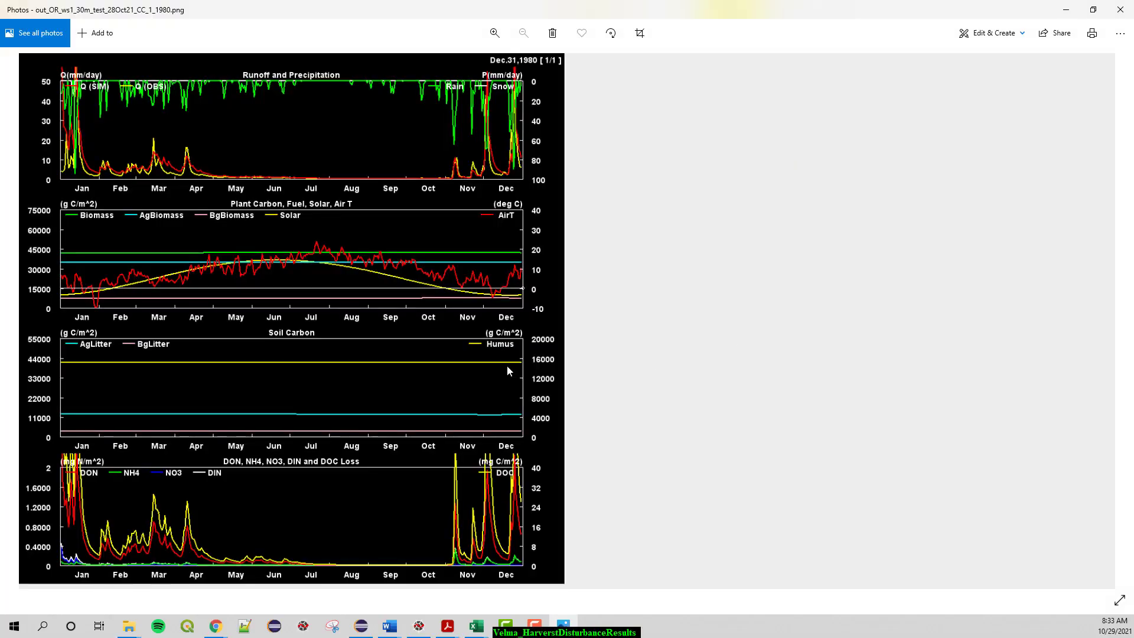
# - Page through the yearly clear-cut output images from 1981 to 1985 and close the image viewer
pyautogui.click(1116, 325)
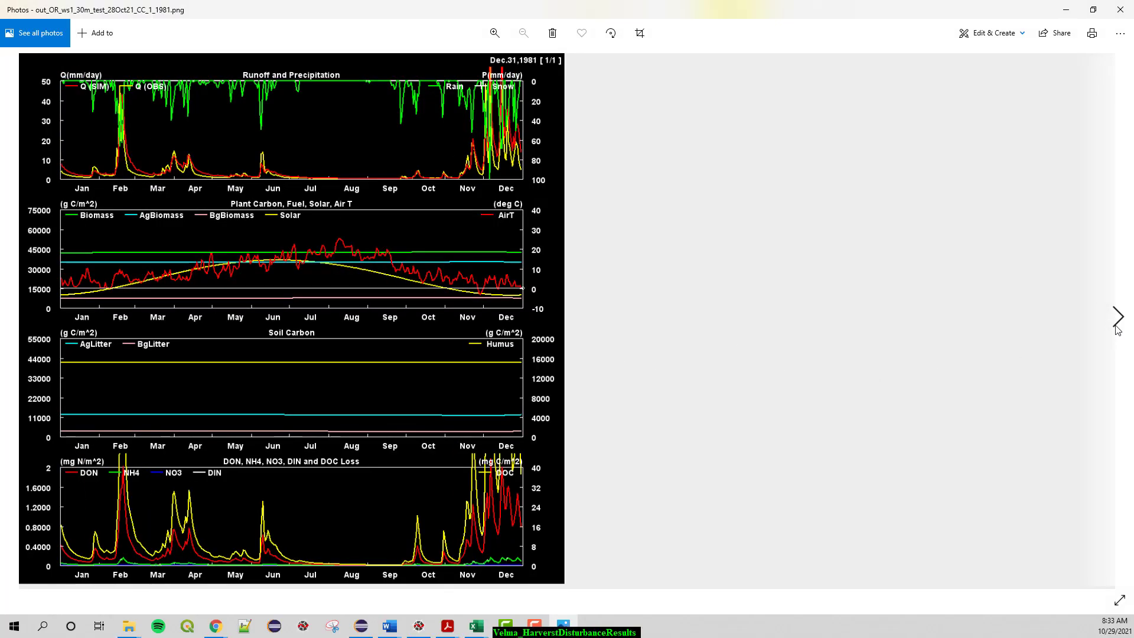
pyautogui.click(1116, 325)
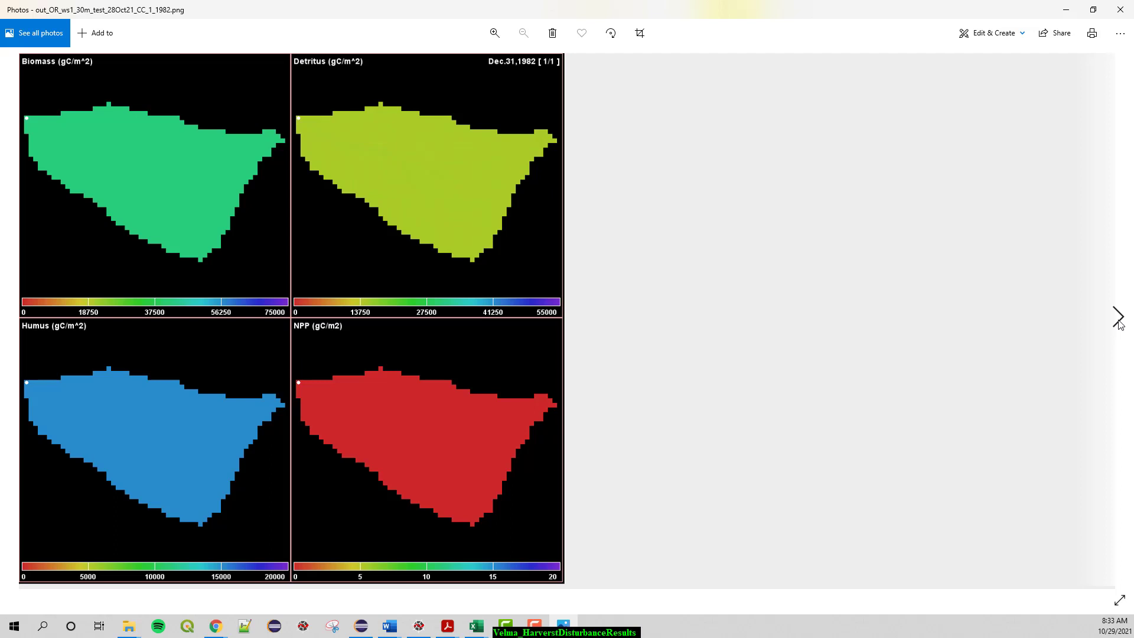
pyautogui.click(1118, 318)
pyautogui.click(1118, 319)
pyautogui.click(1118, 318)
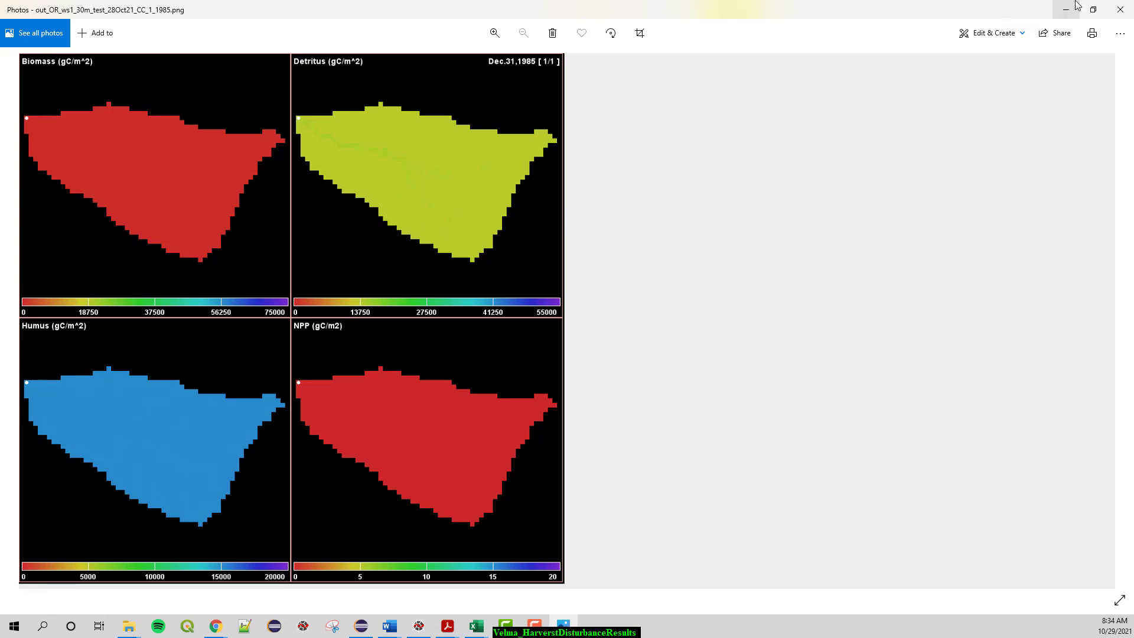
pyautogui.click(1120, 11)
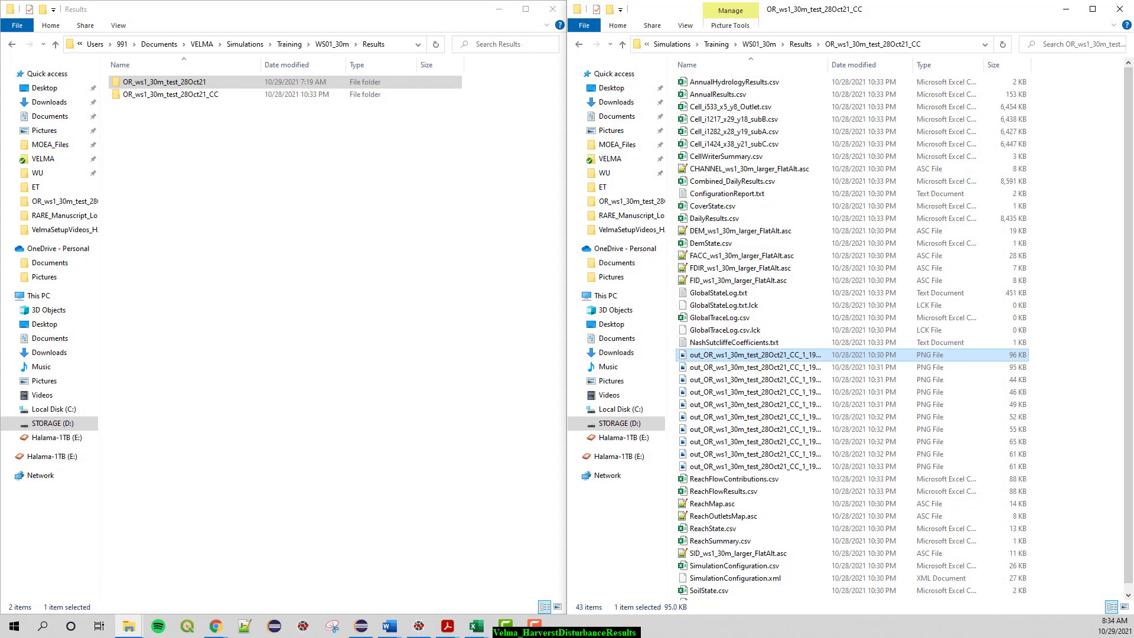
# - Switch to Acrobat and compare the sap flux figure in moore_standAge.pdf with the streamflow trends figure in Perry_et_al-2017-Ecohydrology.pdf
pyautogui.moveTo(1133, 131); pyautogui.dragTo(500, 2)
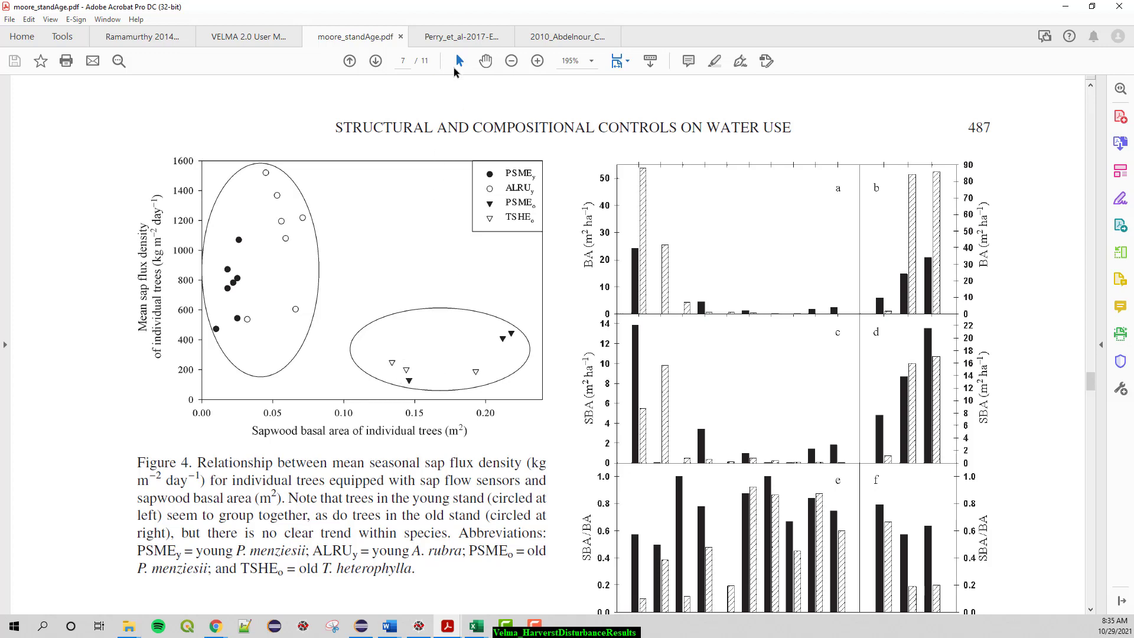
pyautogui.click(461, 37)
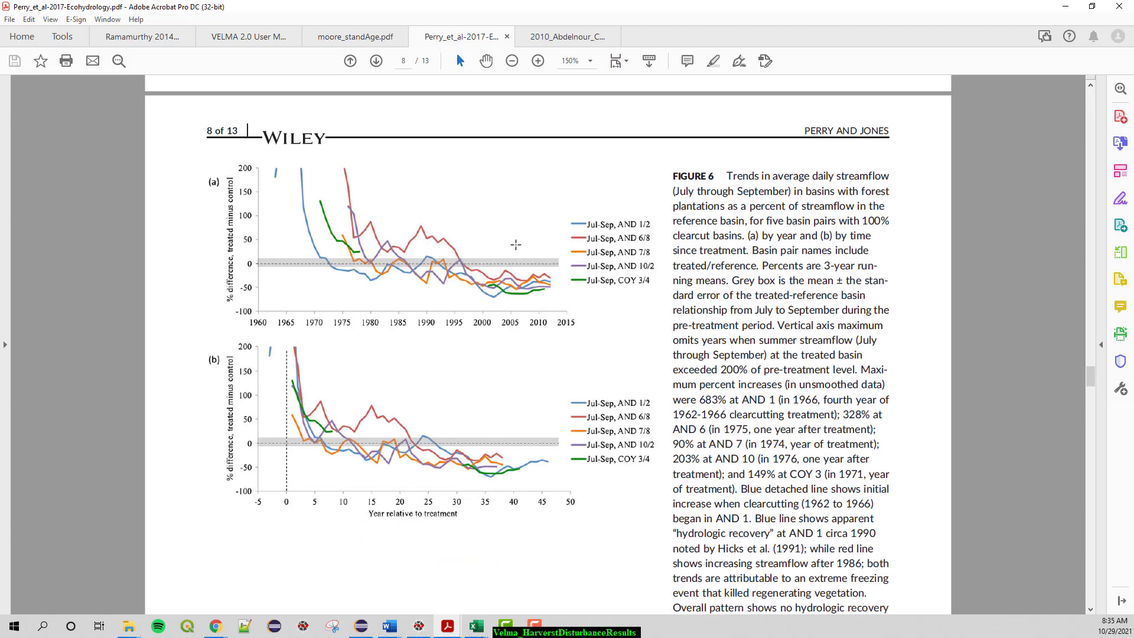
pyautogui.click(372, 38)
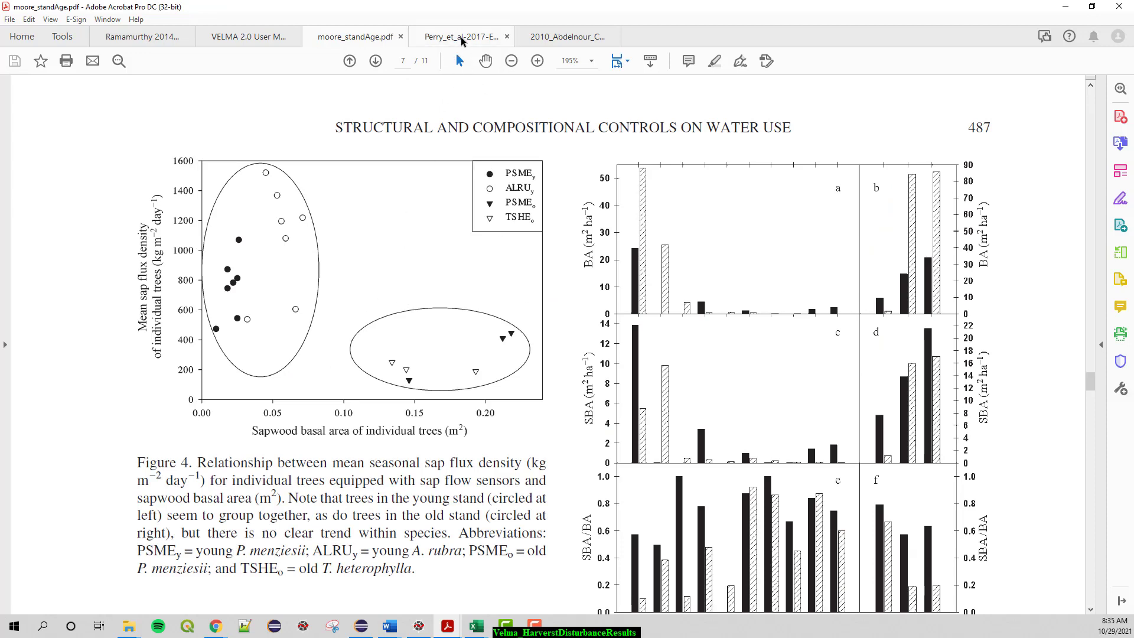
pyautogui.click(461, 37)
pyautogui.click(367, 37)
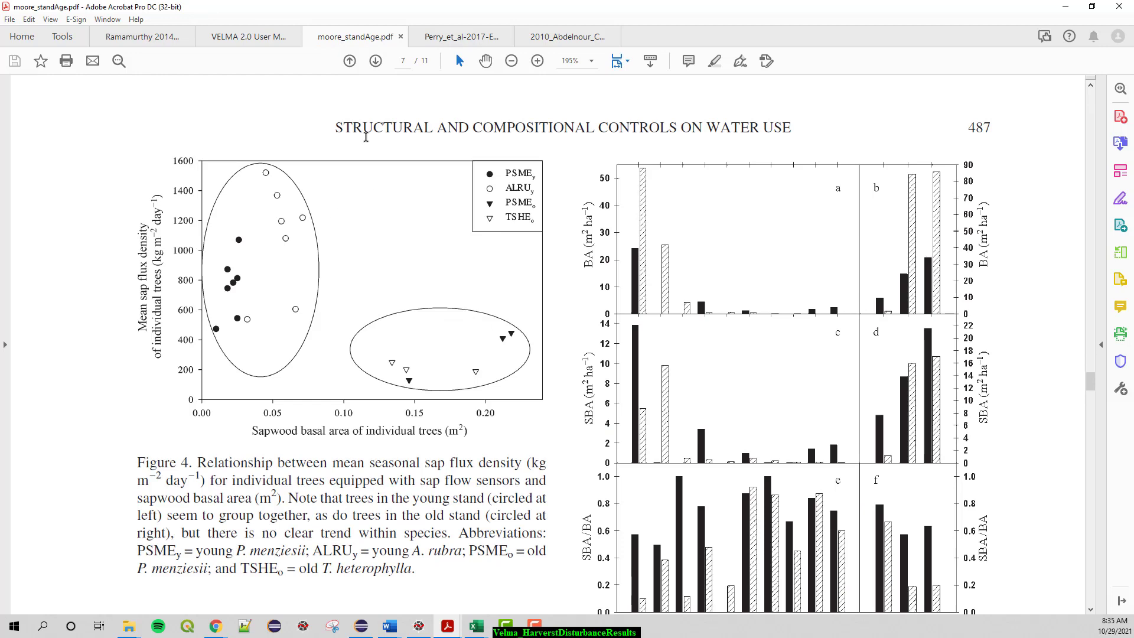
pyautogui.click(461, 37)
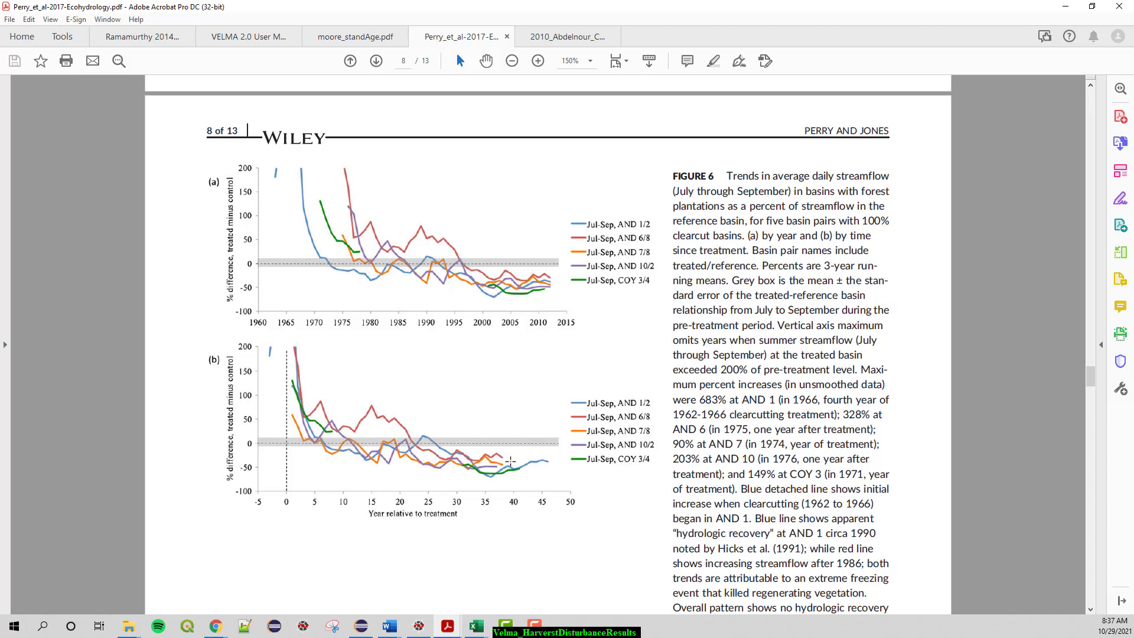
pyautogui.click(1067, 6)
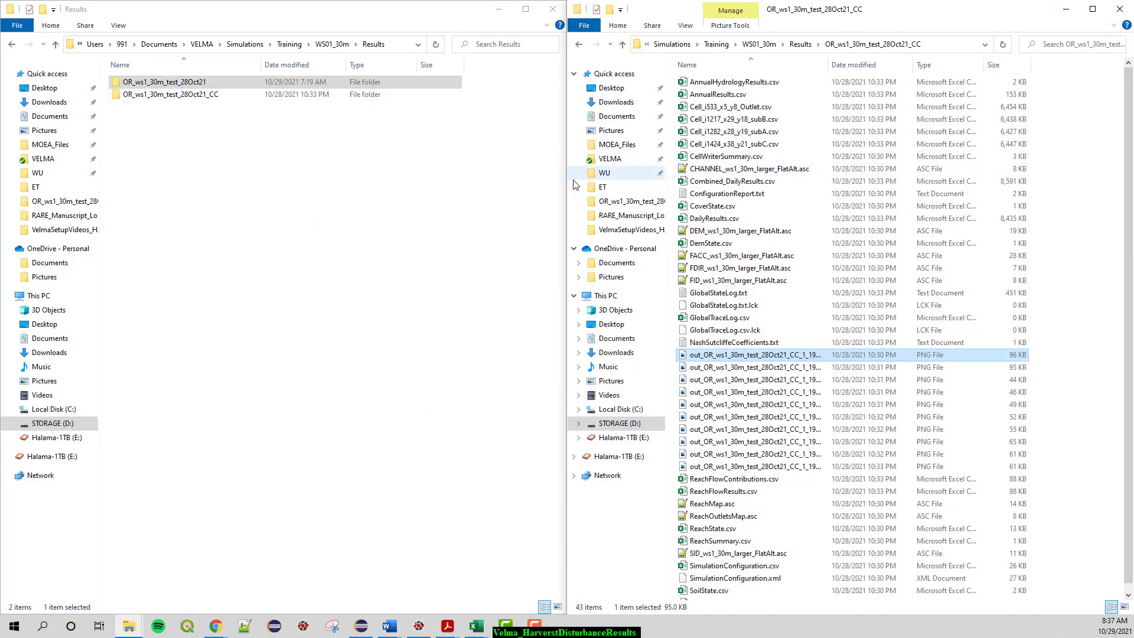
# - Open the OR_ws1_30m_test_28Oct21 folder beside the clear-cut folder and locate the DailyResults files in both
pyautogui.click(187, 87)
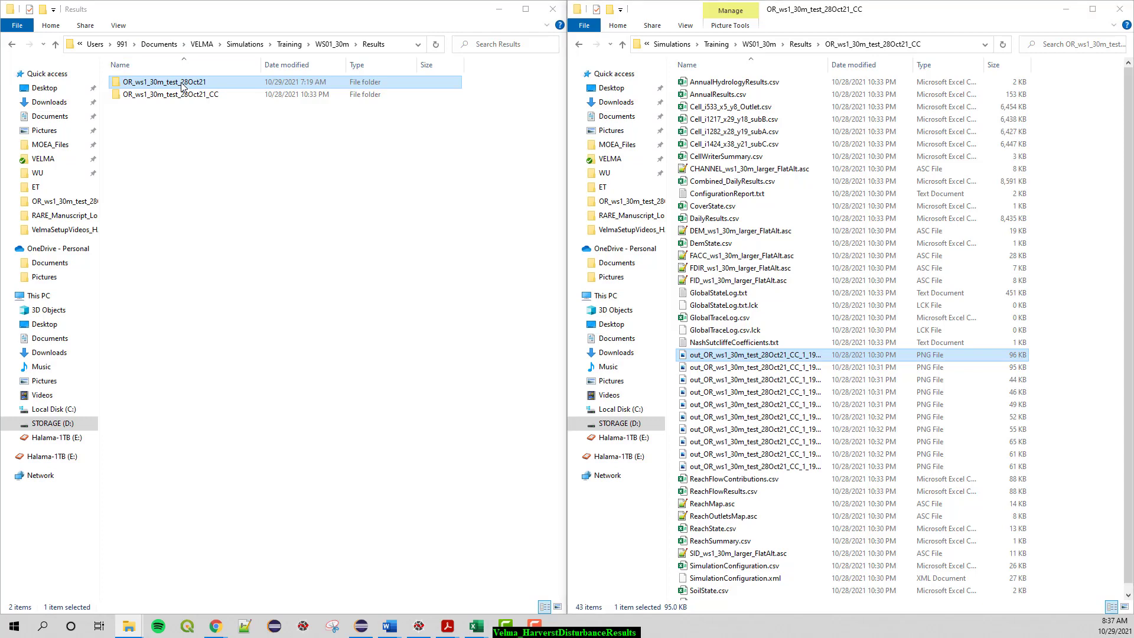
pyautogui.doubleClick(182, 86)
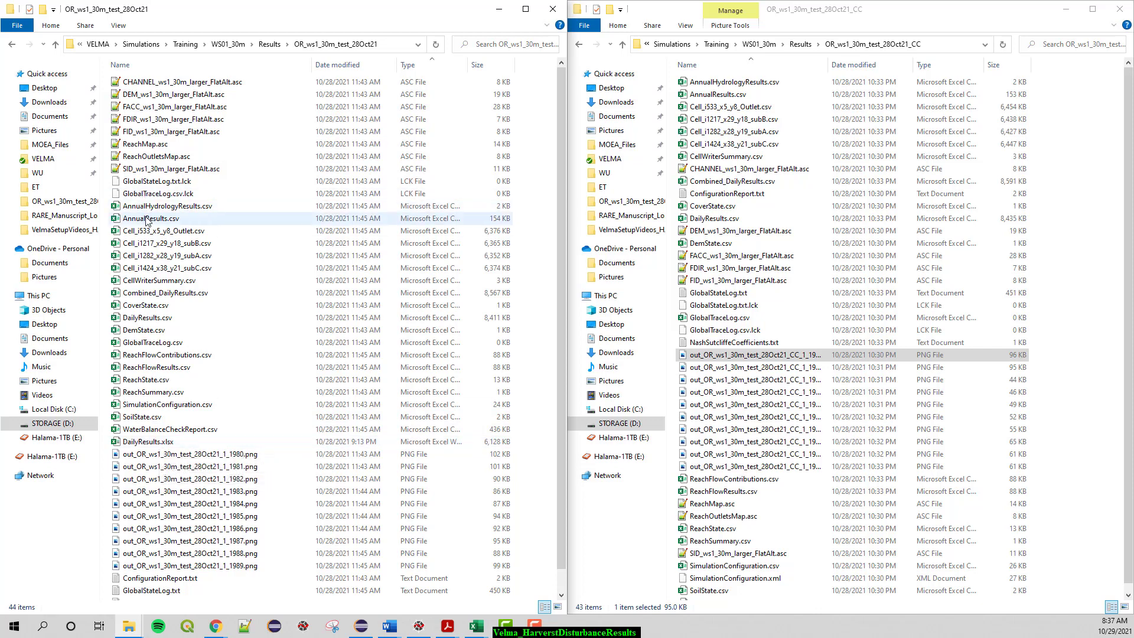
pyautogui.click(148, 318)
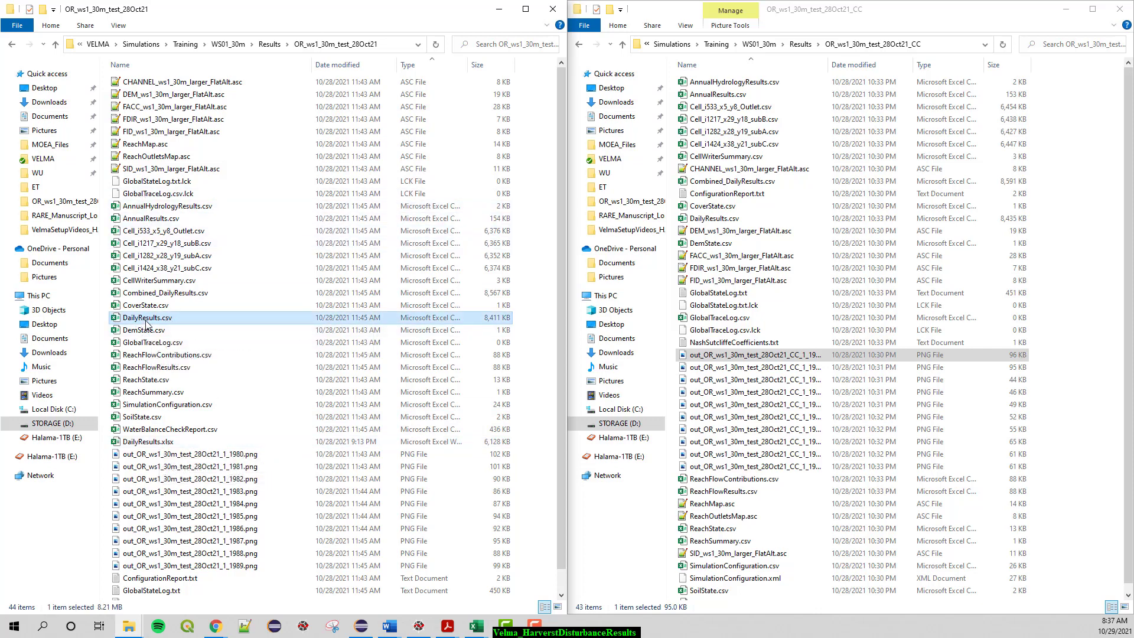
pyautogui.click(160, 445)
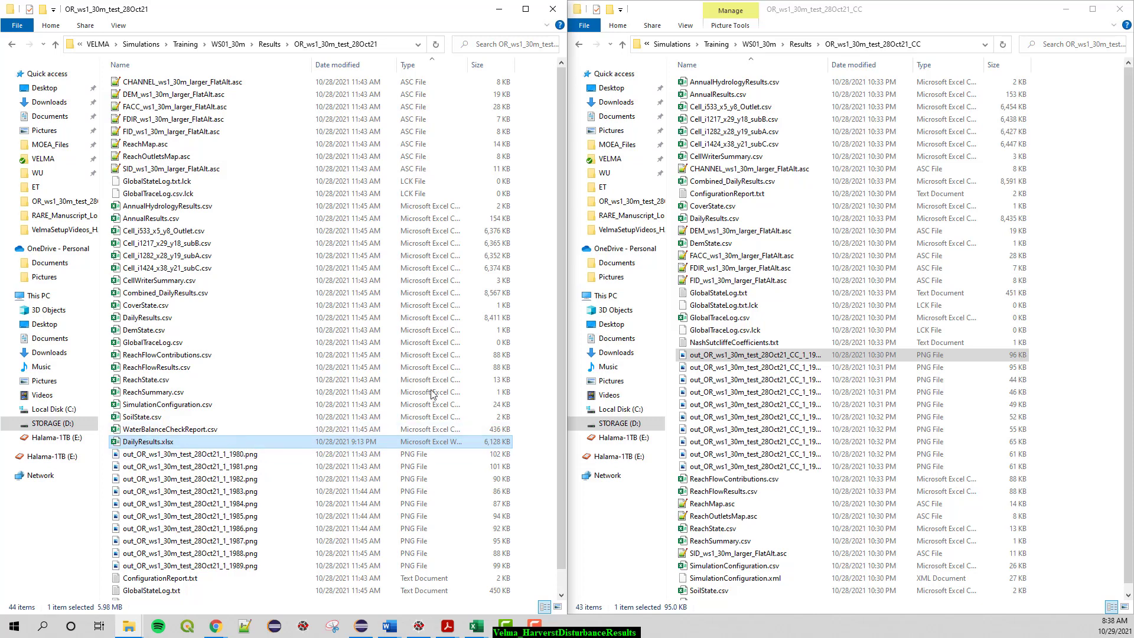
pyautogui.click(901, 11)
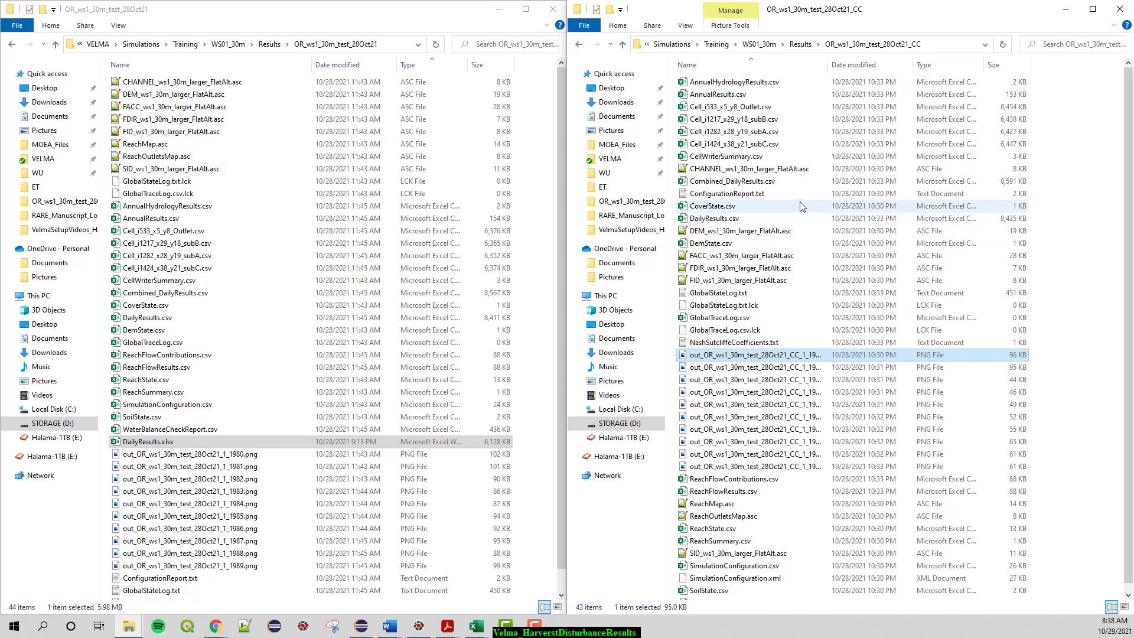
pyautogui.click(712, 220)
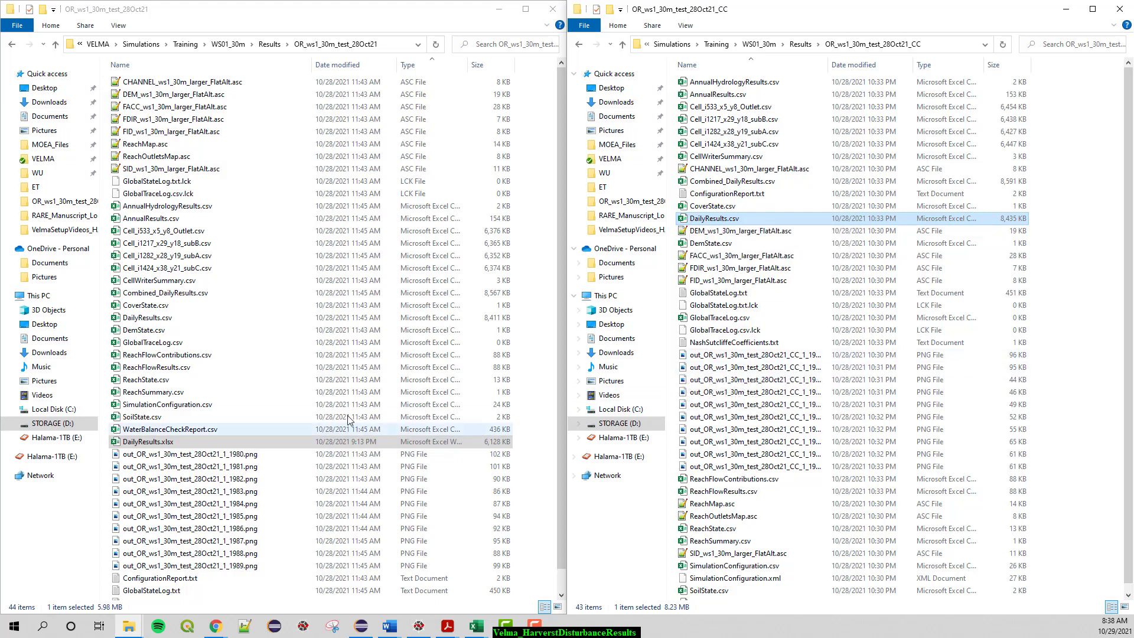
pyautogui.click(148, 443)
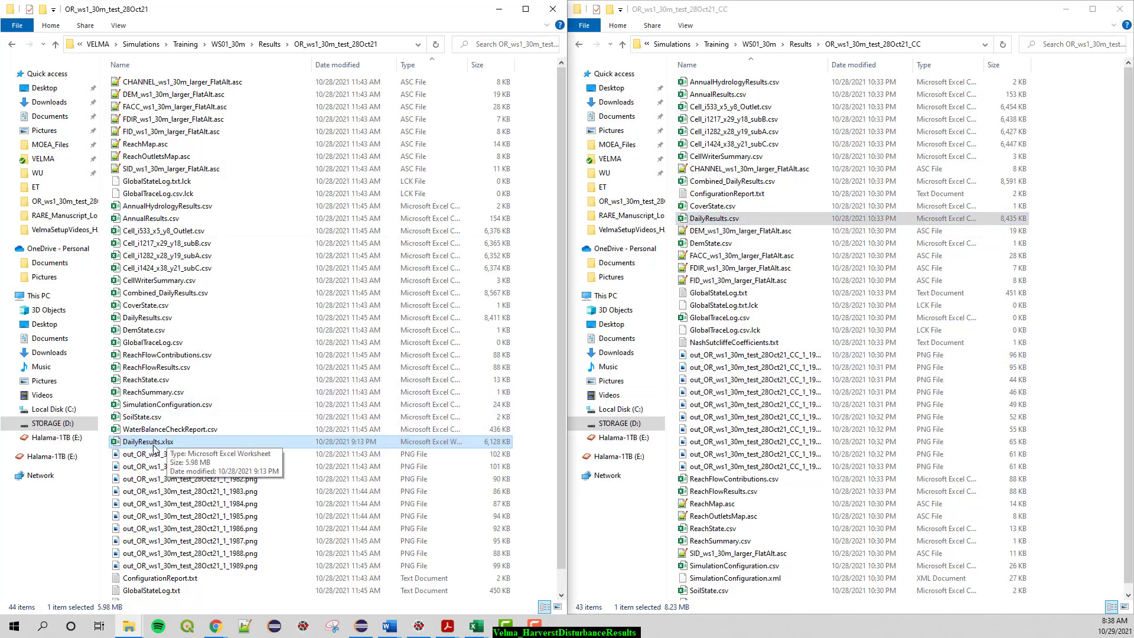
# - Switch to the DailyResults.xlsx workbook in Excel and move the Baseline versus Clear-cut chart down to uncover the data columns
pyautogui.moveTo(479, 633)
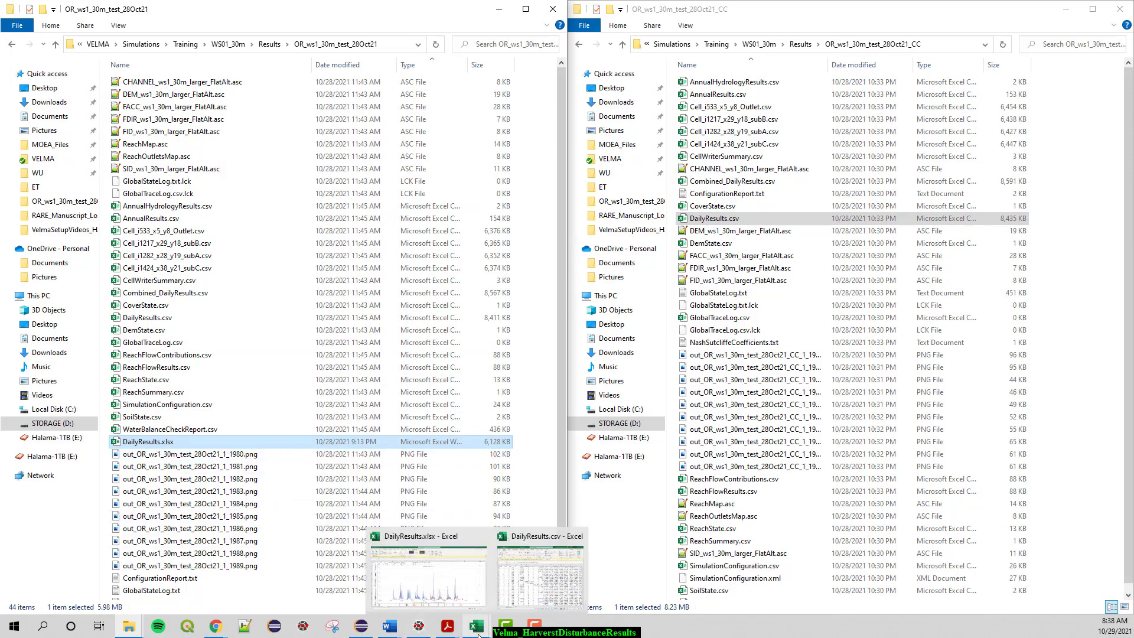
pyautogui.click(463, 584)
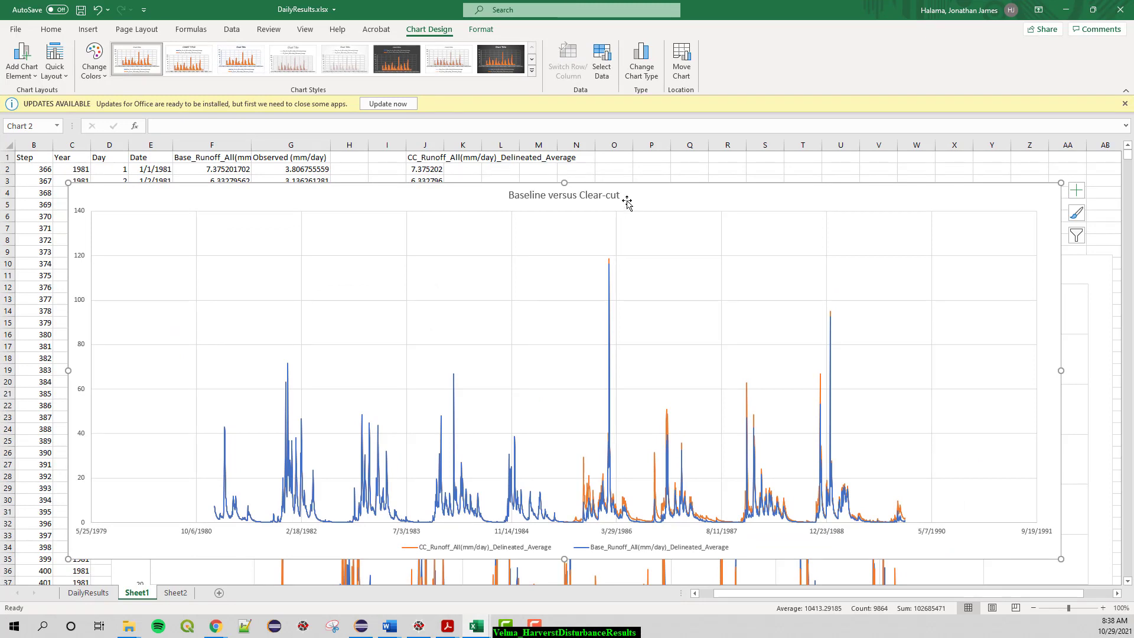
pyautogui.moveTo(413, 209); pyautogui.dragTo(446, 476)
# - Highlight the baseline data in columns B to G, the clear-cut runoff in column J, and the date and runoff columns behind the comparison chart
pyautogui.moveTo(33, 145); pyautogui.dragTo(271, 142)
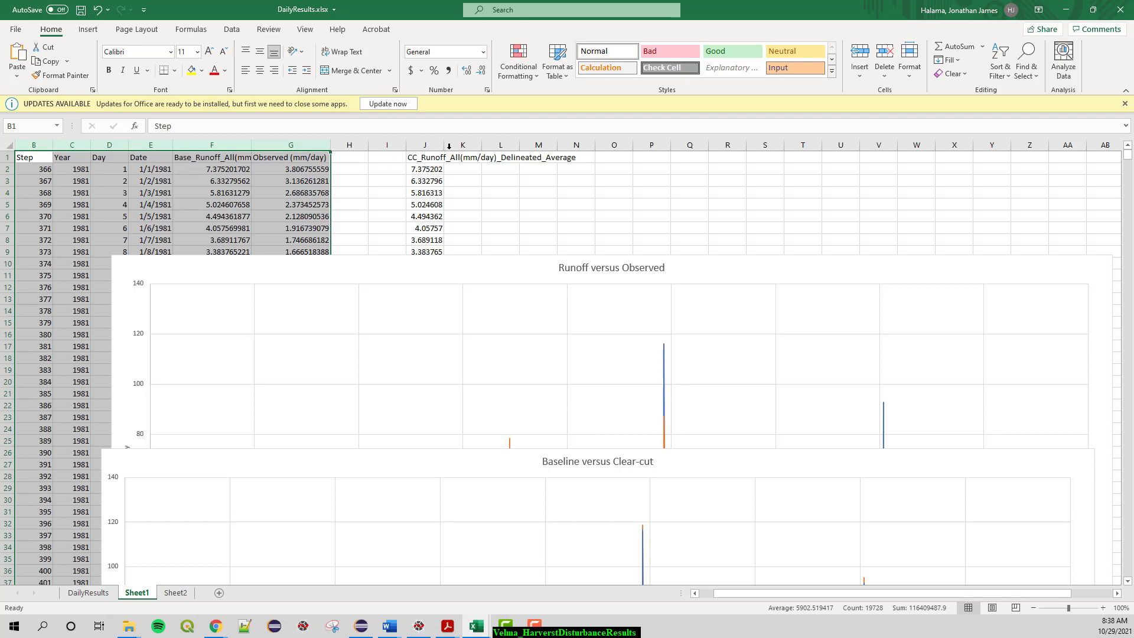
pyautogui.click(425, 145)
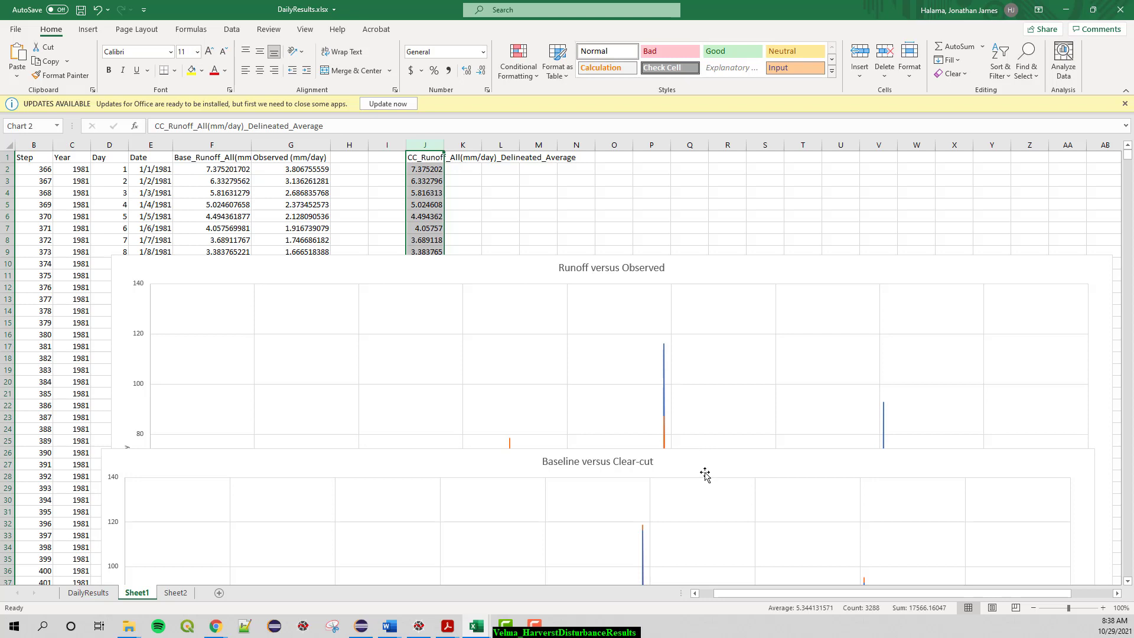
pyautogui.moveTo(705, 470); pyautogui.dragTo(703, 455)
pyautogui.click(150, 144)
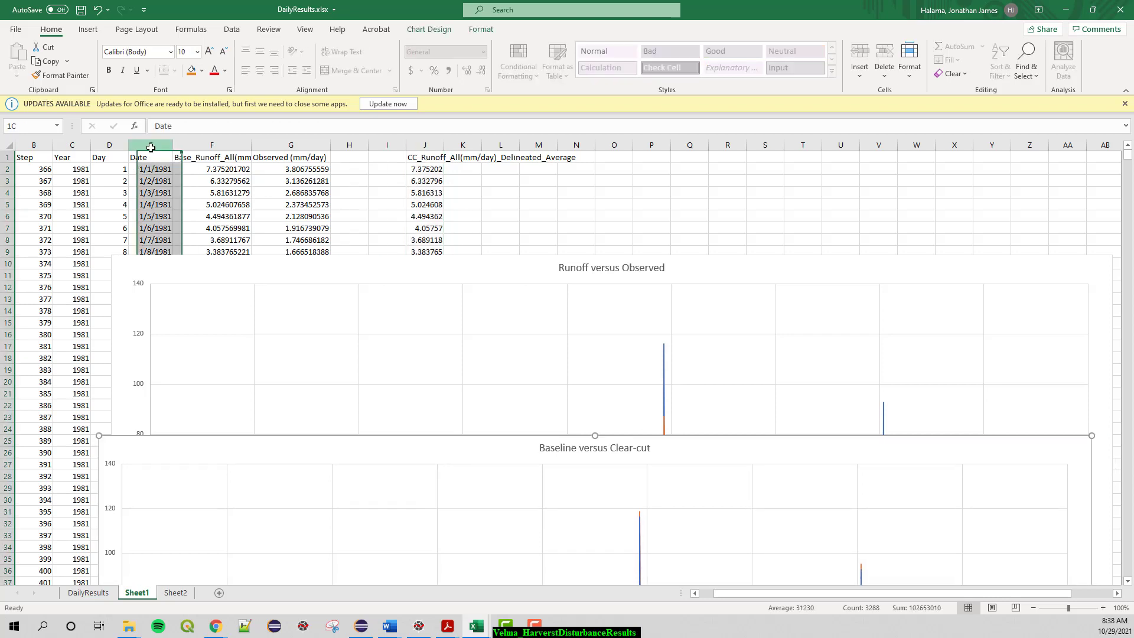
pyautogui.click(234, 145)
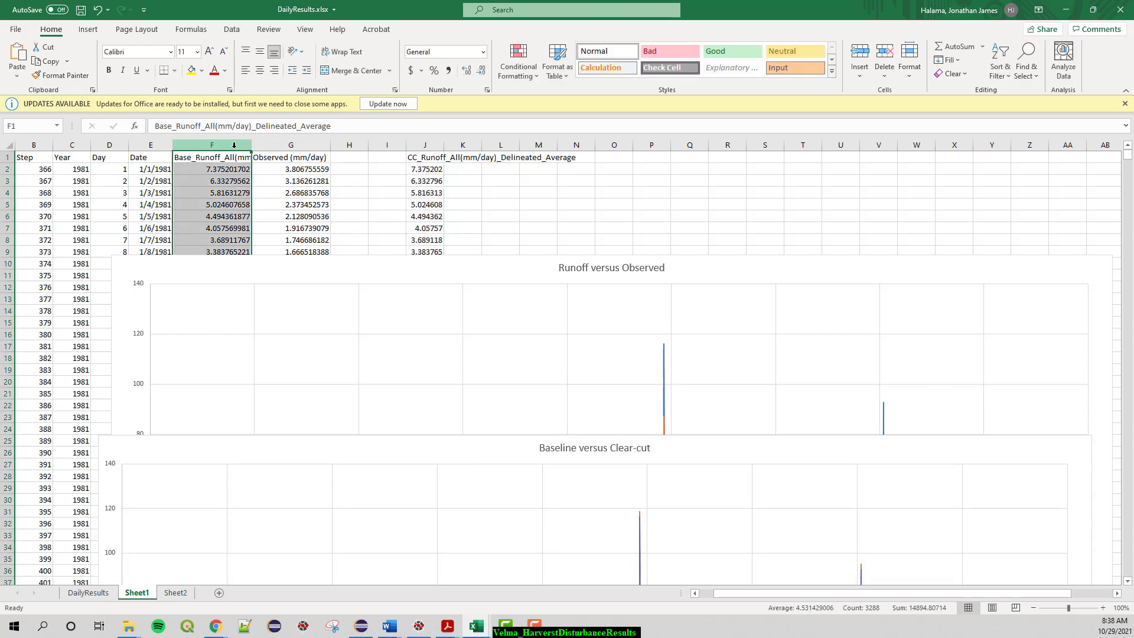
pyautogui.click(424, 146)
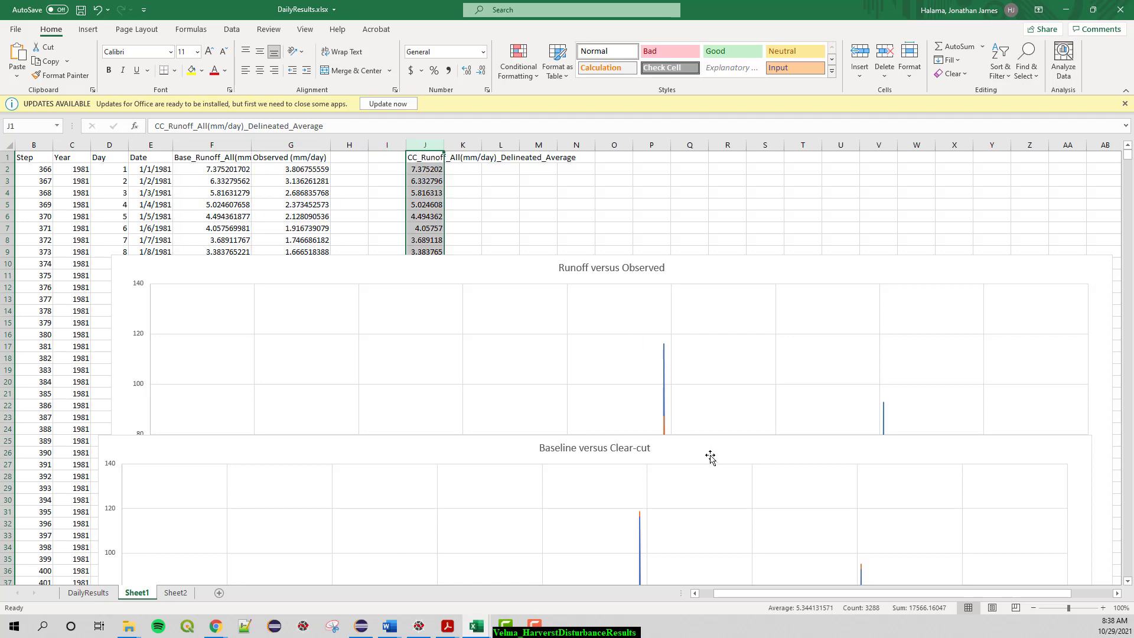
# - Move the Baseline versus Clear-cut chart up to the first rows of Sheet1 and enlarge it to about column Y
pyautogui.moveTo(711, 458); pyautogui.dragTo(633, 177)
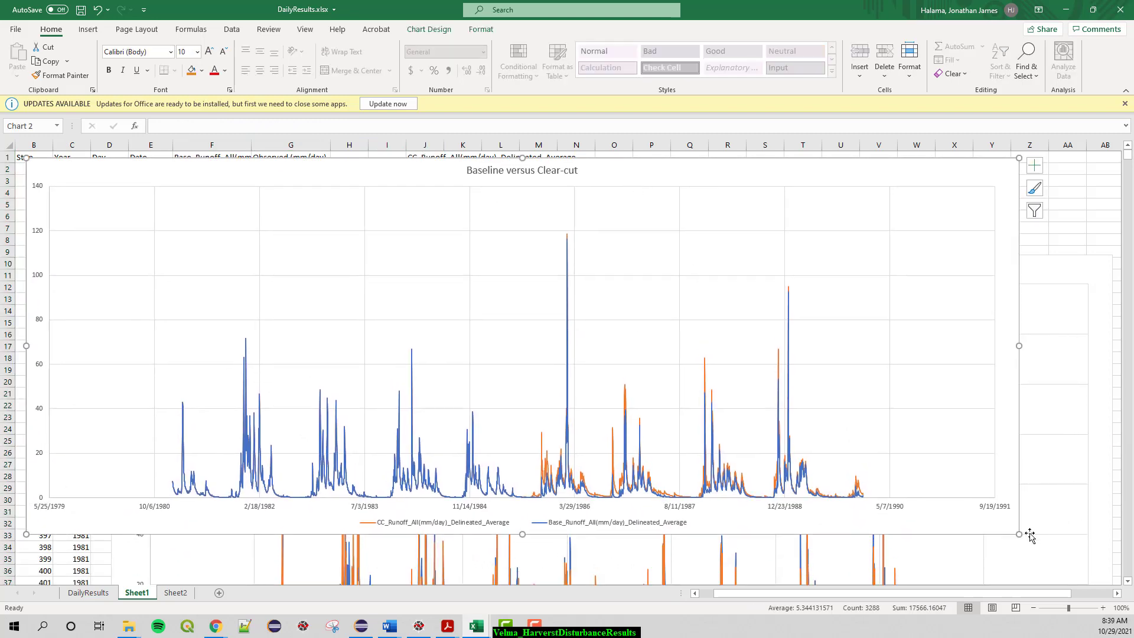
pyautogui.moveTo(1020, 535); pyautogui.dragTo(1104, 576)
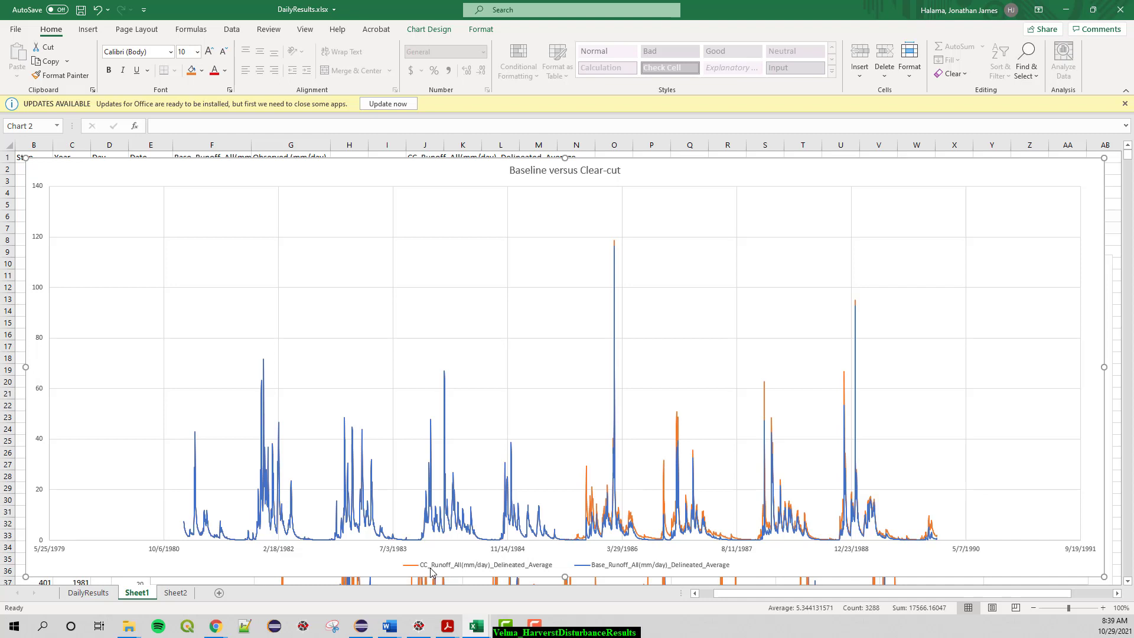
# - Select the clear-cut runoff series at its highest peak in early 1986 and zoom the sheet in to 130%
pyautogui.click(616, 247)
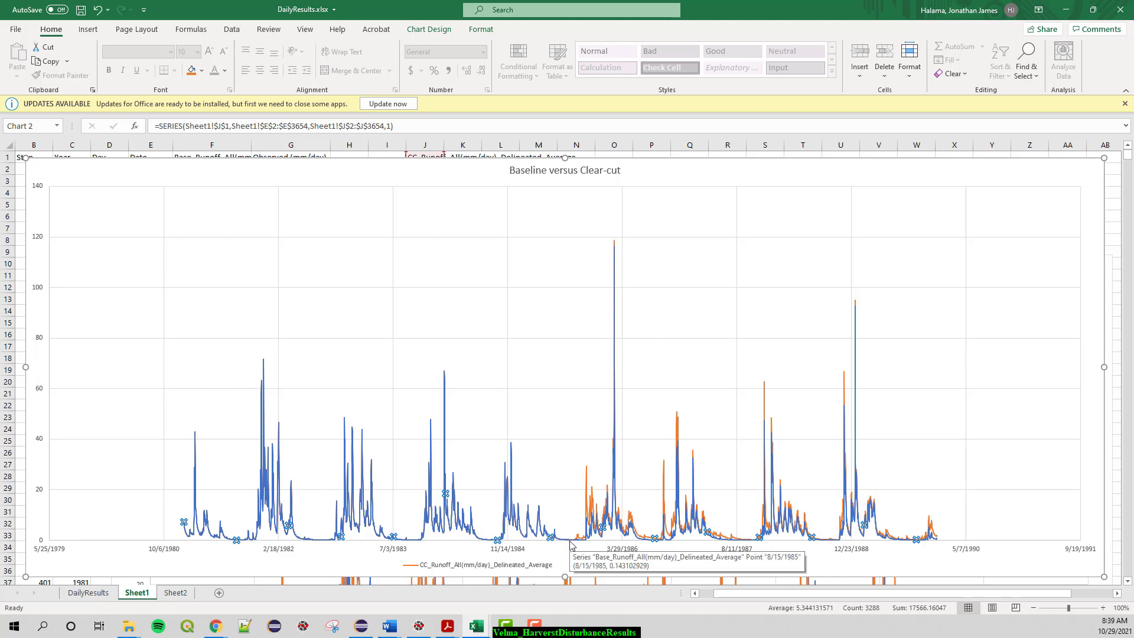
pyautogui.moveTo(582, 540)
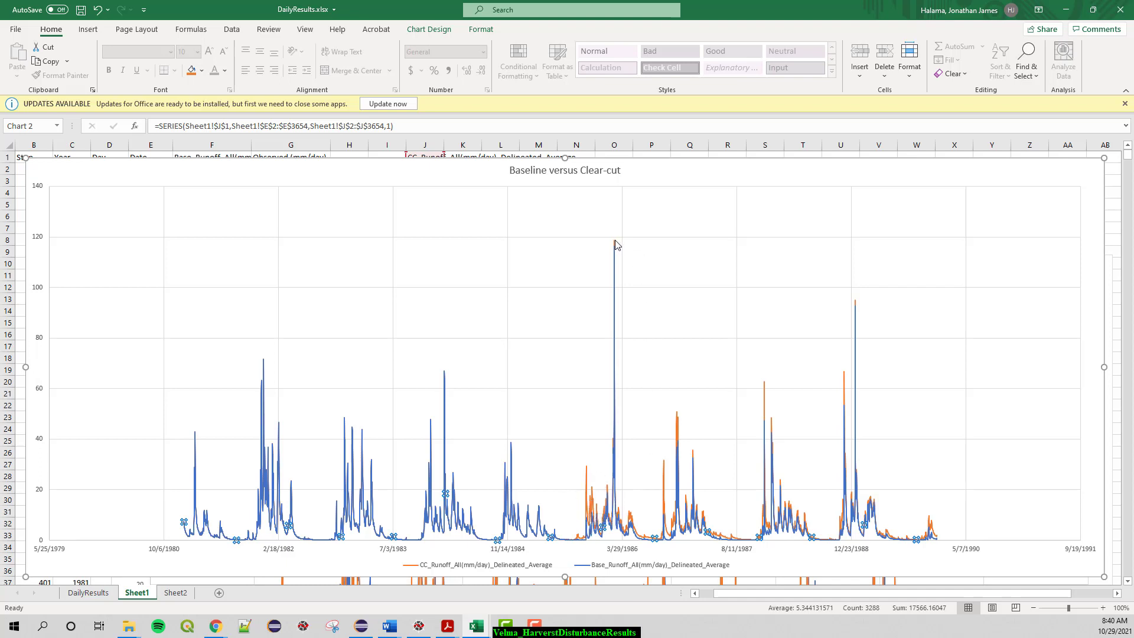
pyautogui.click(1102, 608)
pyautogui.click(1103, 608)
pyautogui.click(1102, 607)
pyautogui.click(1103, 608)
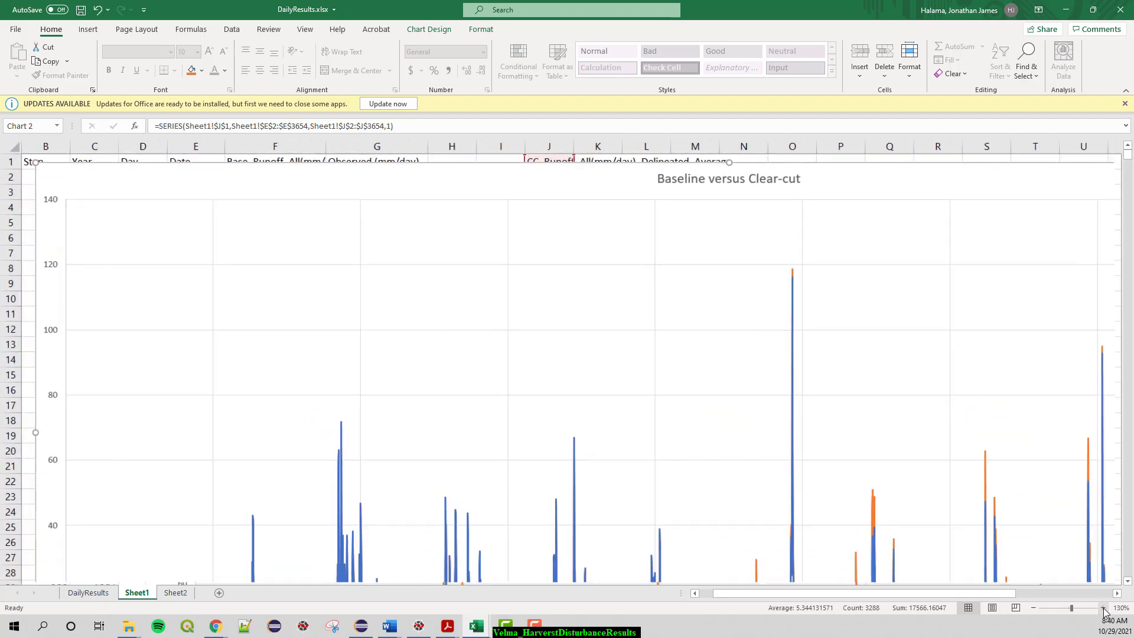
# - Examine the baseline and clear-cut runoff curves down to the date axis and legend, and zoom the sheet out to 90% to fit the whole chart
pyautogui.moveTo(923, 594); pyautogui.dragTo(993, 597)
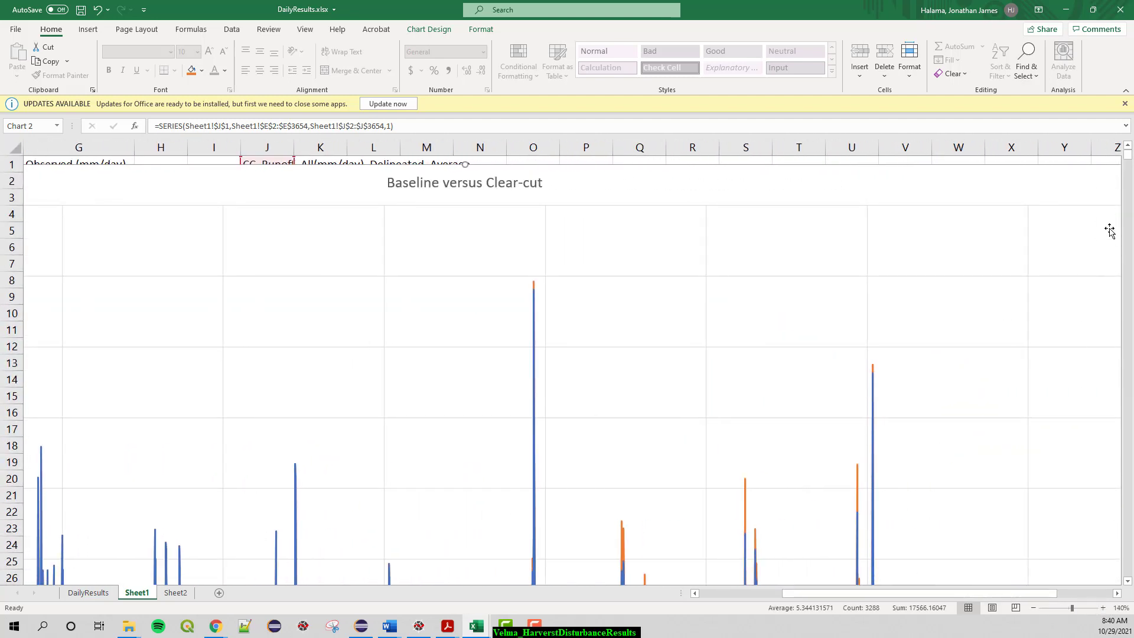
pyautogui.click(1127, 581)
pyautogui.click(1127, 582)
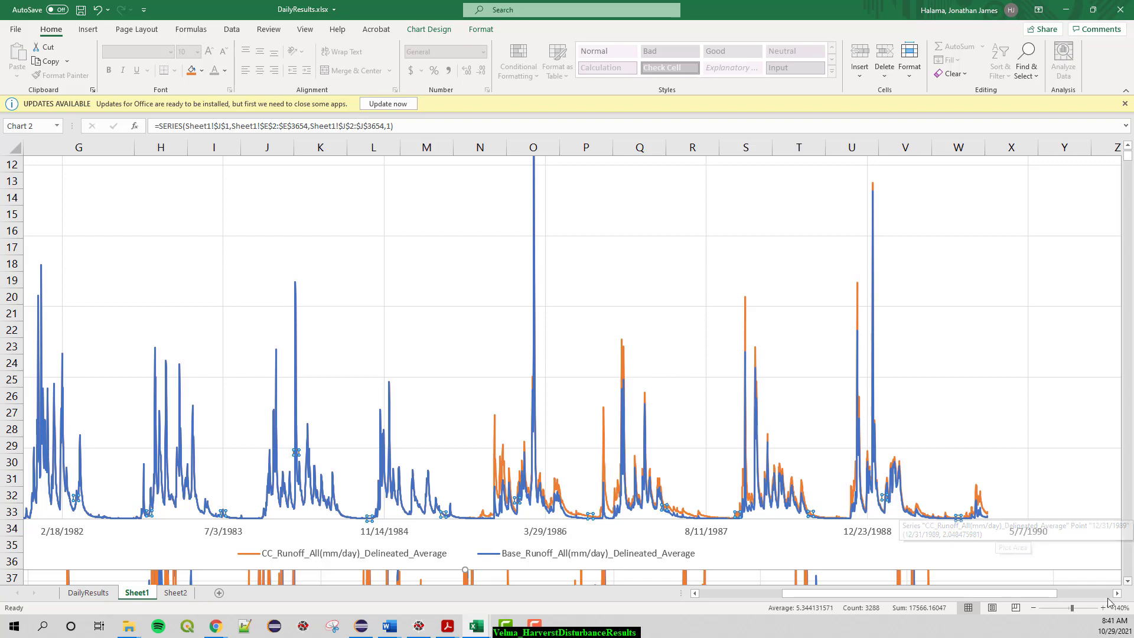
pyautogui.click(1033, 609)
pyautogui.click(1033, 609)
pyautogui.click(1033, 609)
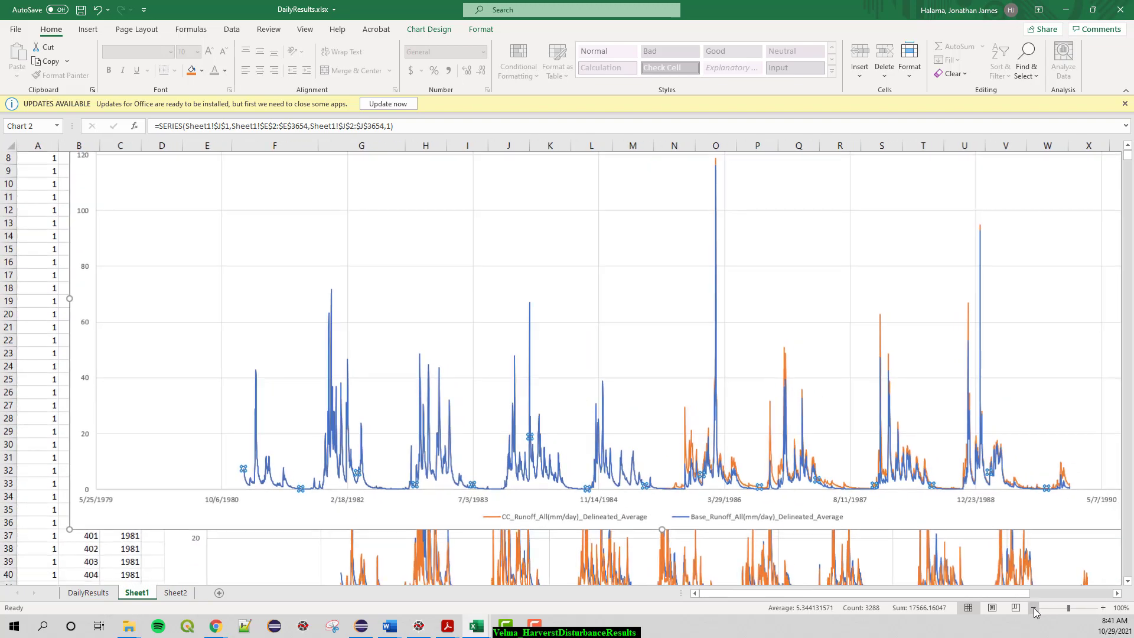
pyautogui.click(1033, 609)
pyautogui.click(1033, 608)
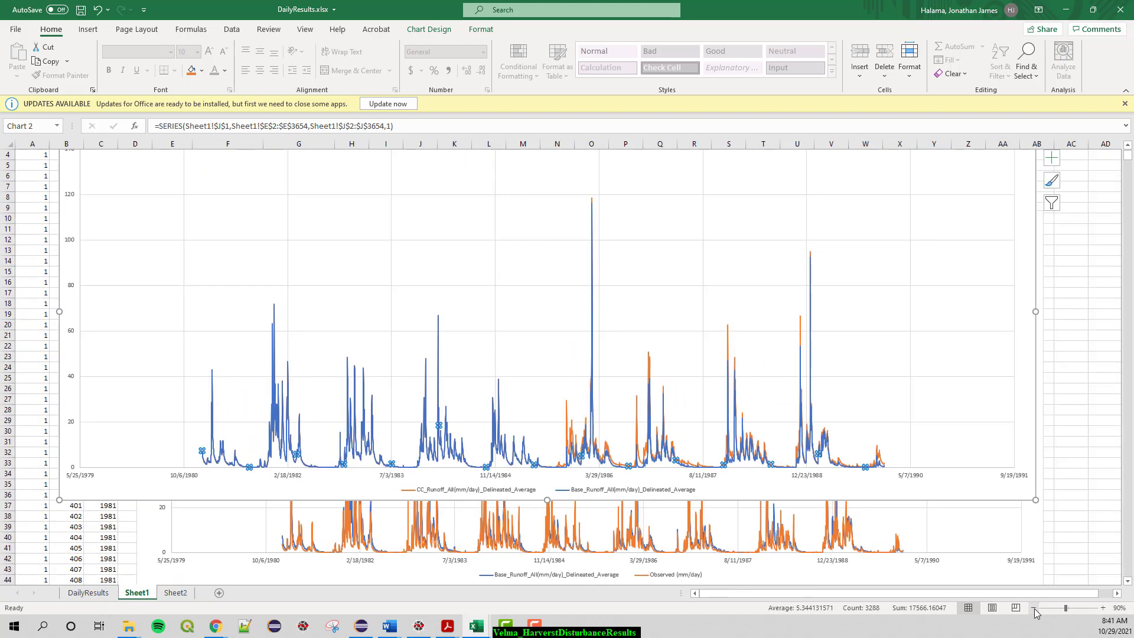
pyautogui.click(1127, 145)
pyautogui.click(1127, 145)
pyautogui.click(1128, 145)
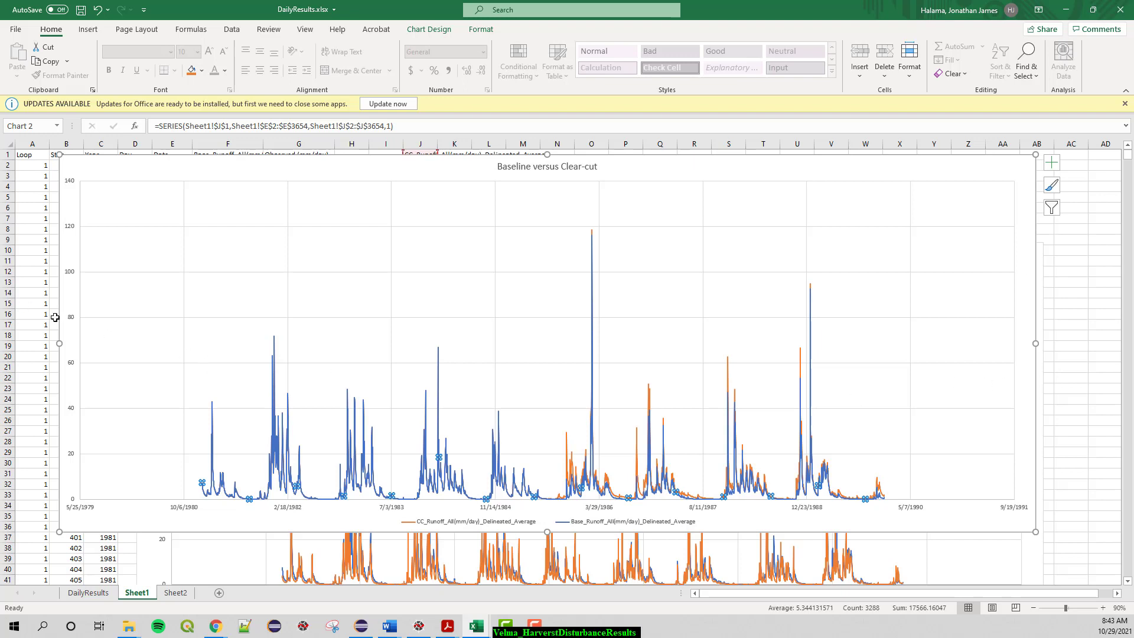
# - Switch the vertical value axis of the Baseline versus Clear-cut chart to a base 10 logarithmic scale
pyautogui.click(72, 323)
pyautogui.rightClick(72, 320)
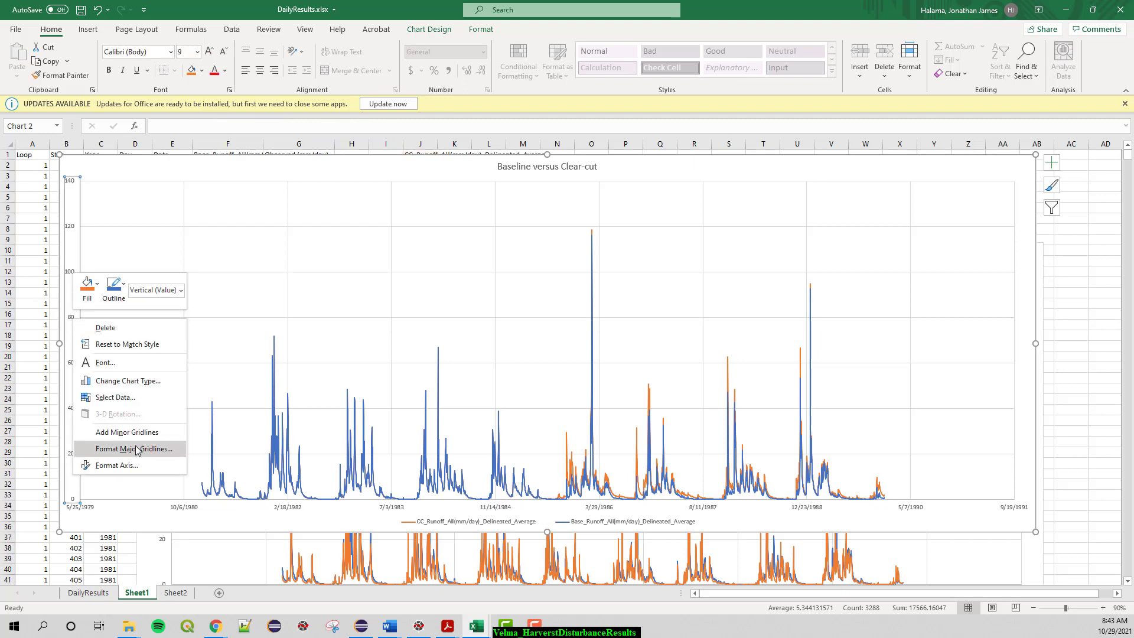
pyautogui.click(116, 465)
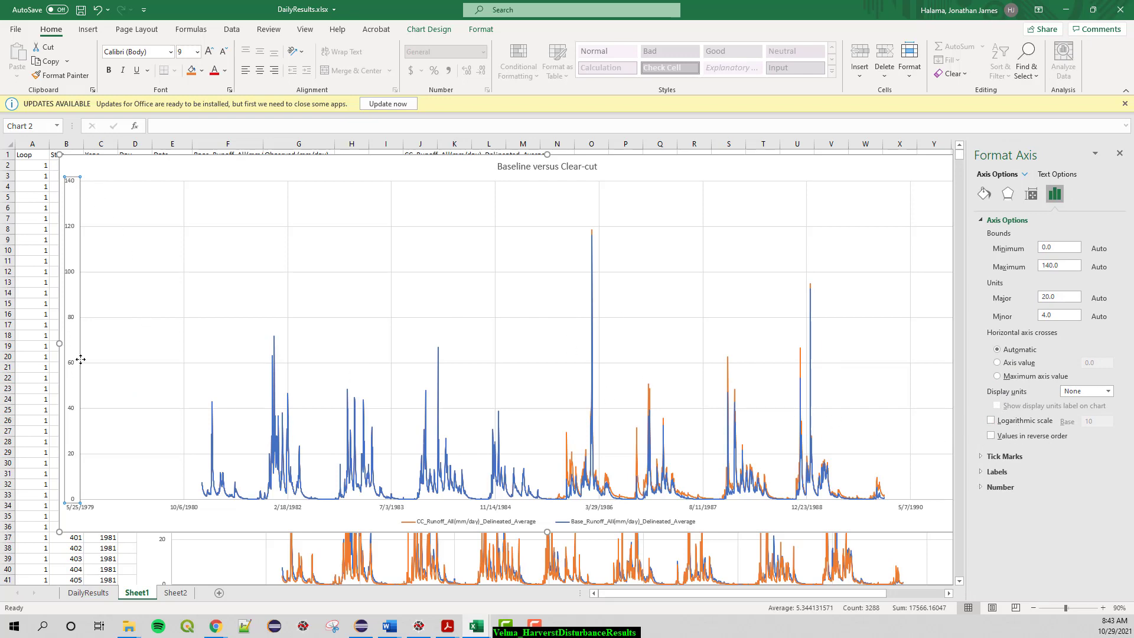
pyautogui.click(992, 420)
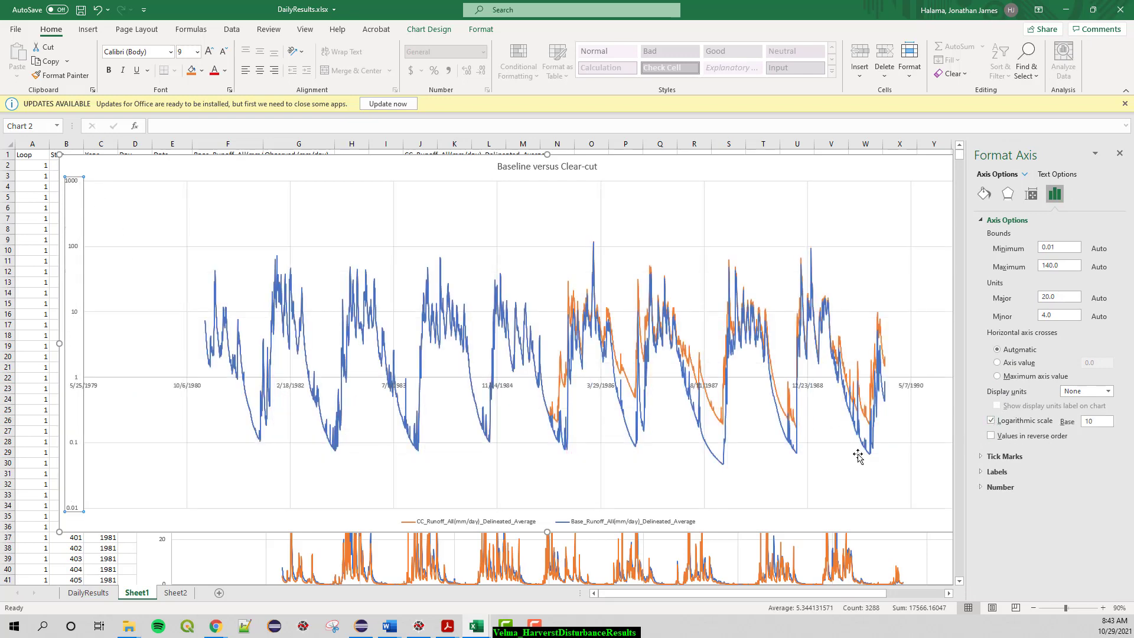
pyautogui.click(1119, 153)
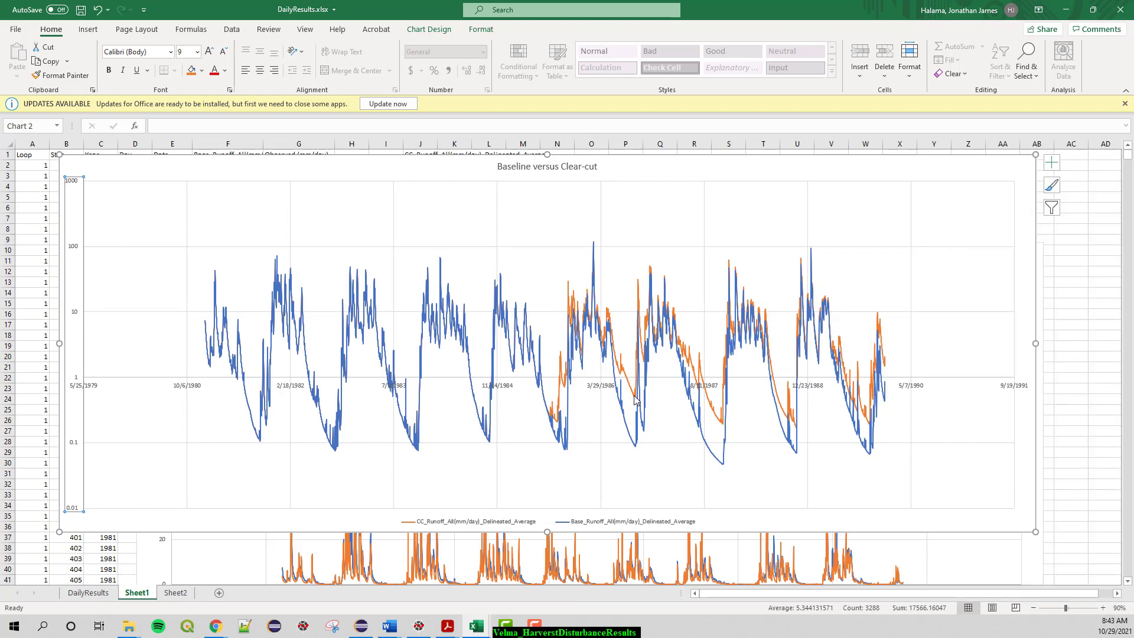